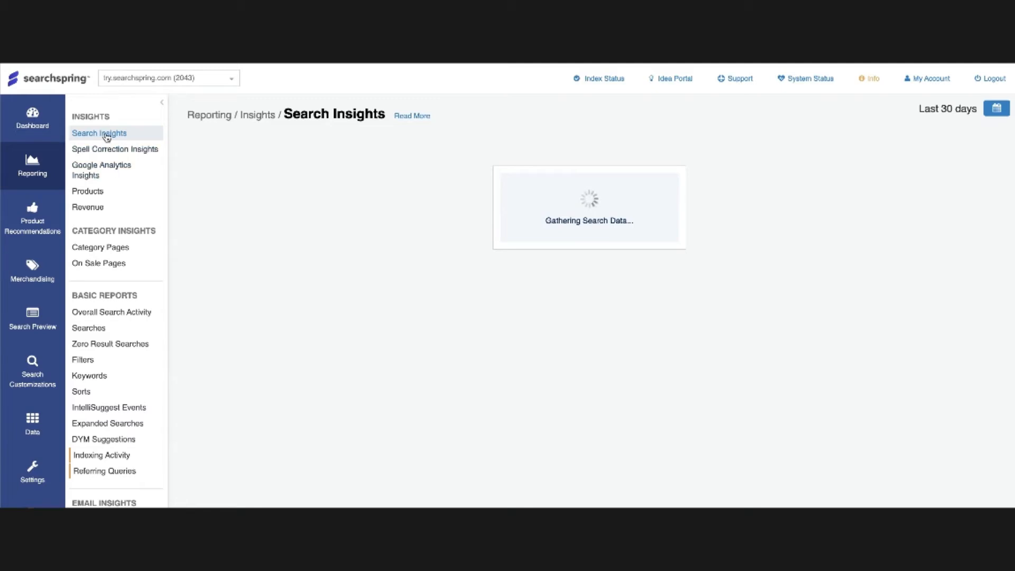
Step: Open the Category Pages insights report and review the category request breakdown for the last 30 days
left_click(100, 247)
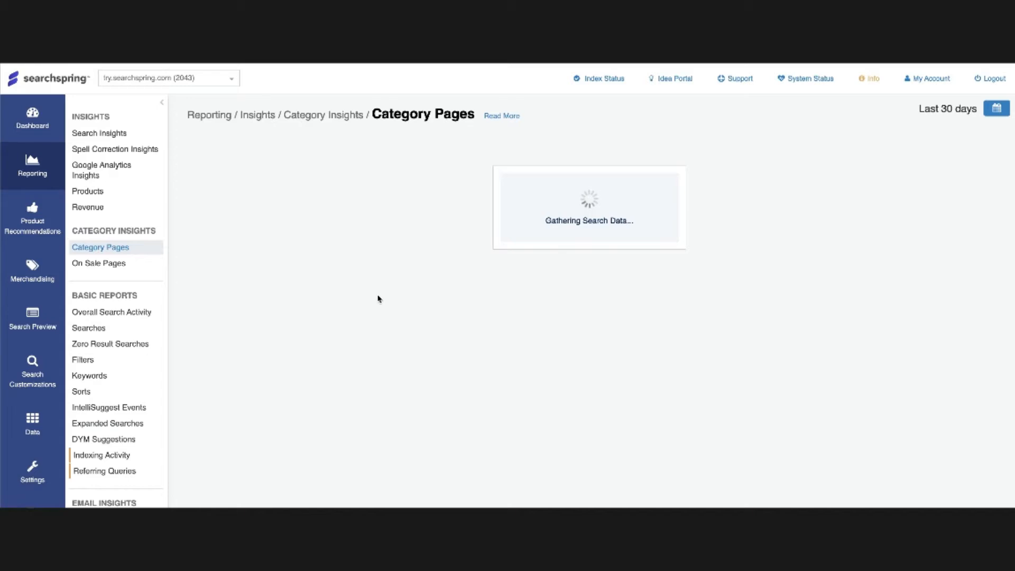
scroll(516, 330, "down", 1)
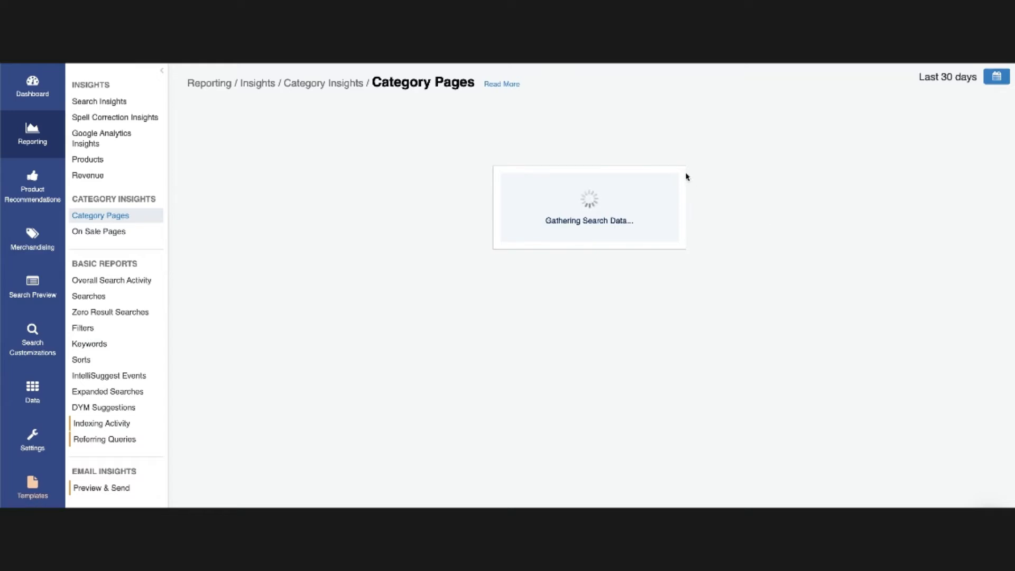
scroll(687, 176, "up", 2)
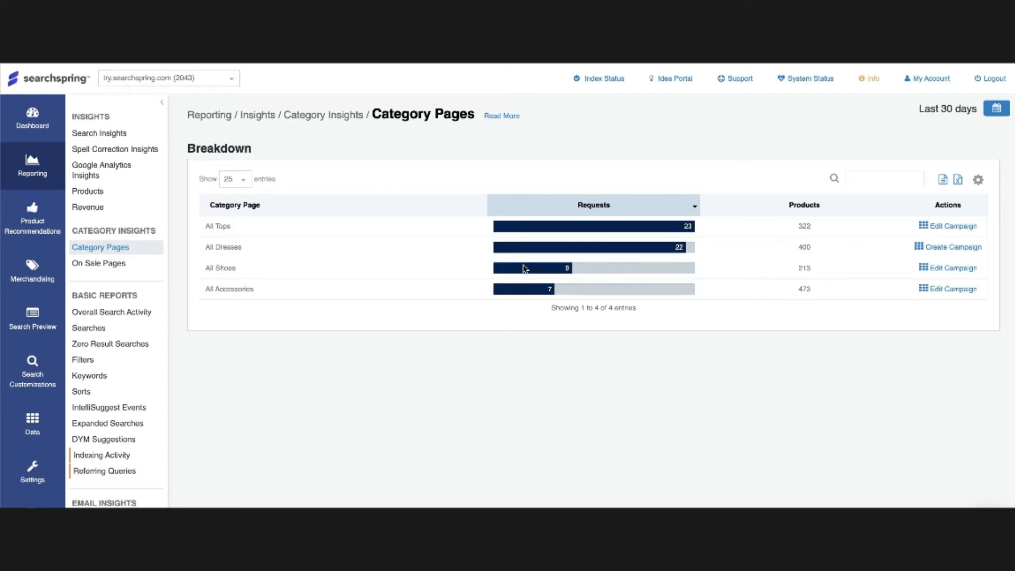
Step: Create a visual merchandising campaign for a category, with Category (ss_category_hierarchy) as the filter field
left_click(44, 283)
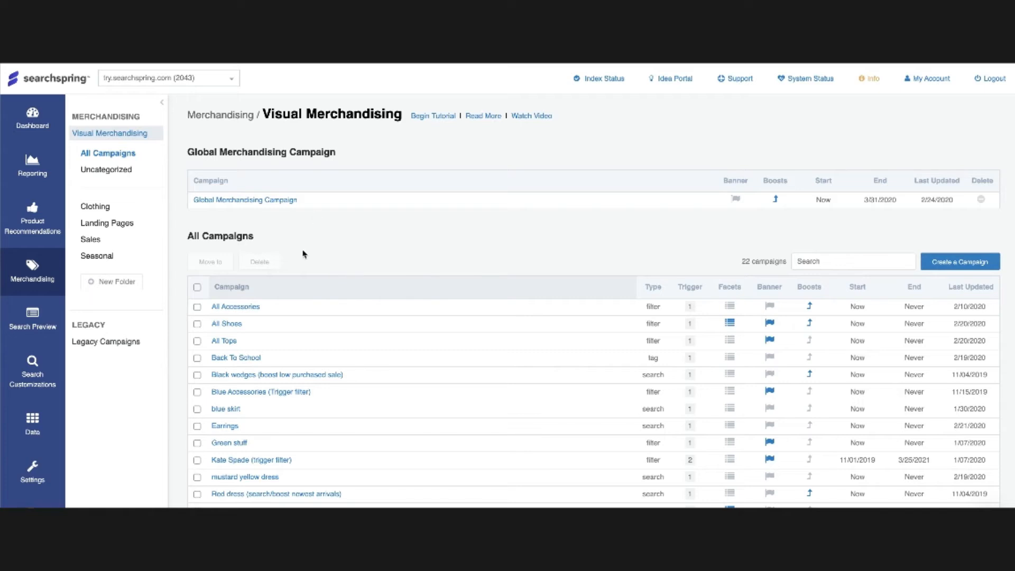
left_click(942, 267)
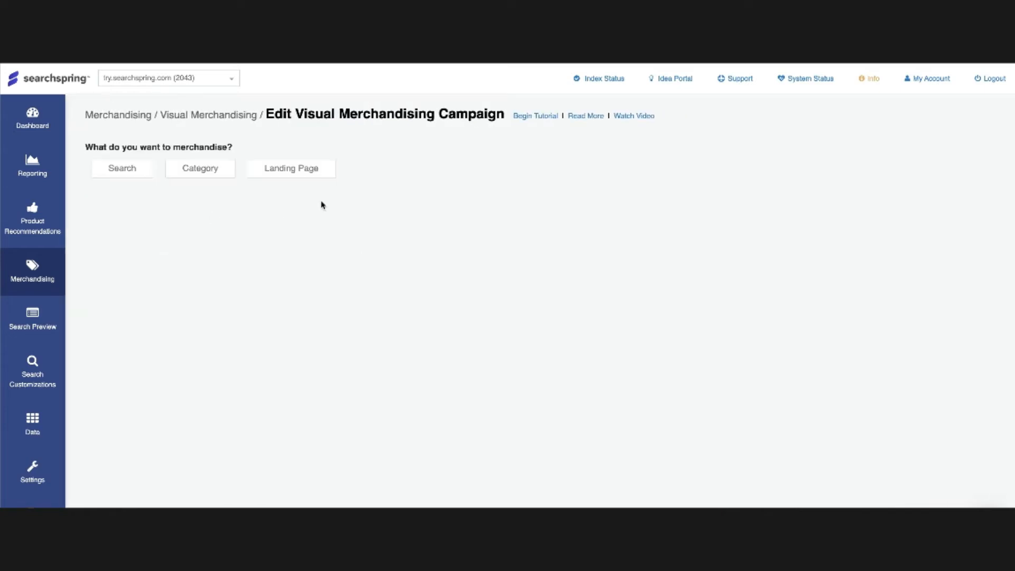
left_click(213, 168)
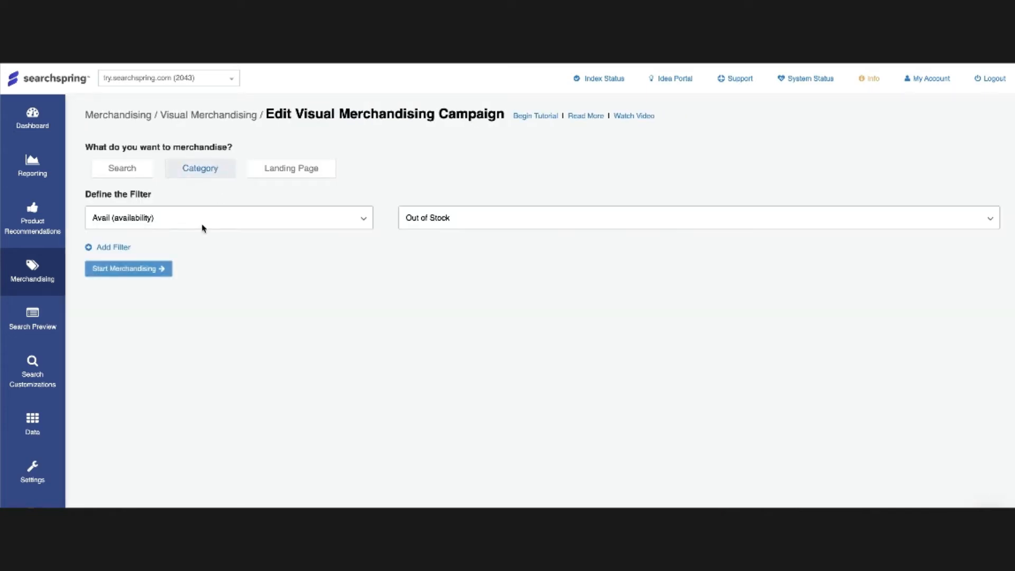
left_click(205, 222)
type("cate")
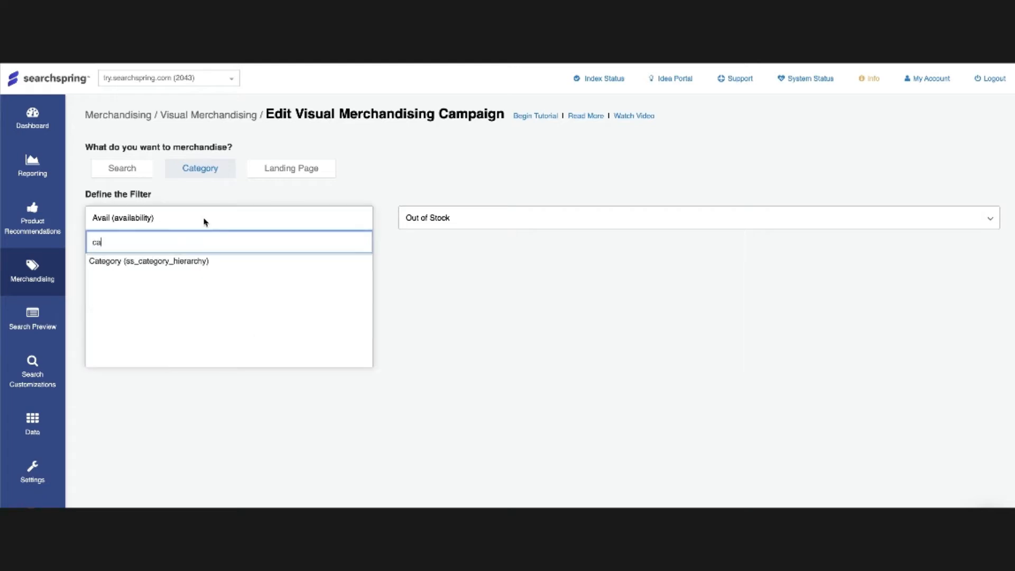
left_click(167, 263)
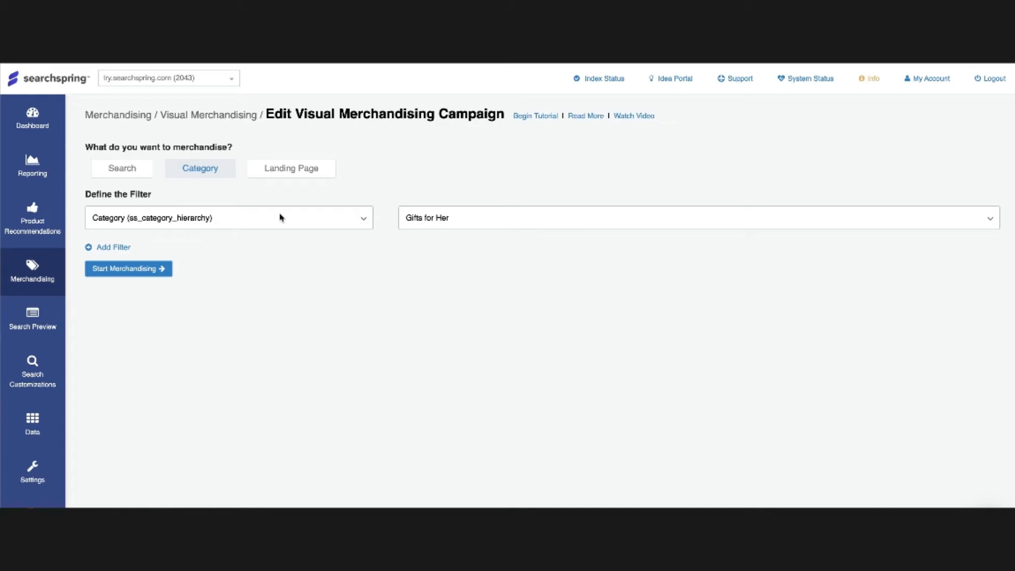
Step: Set the category filter value to Swimwear and start merchandising
left_click(479, 219)
scroll(504, 324, "down", 5)
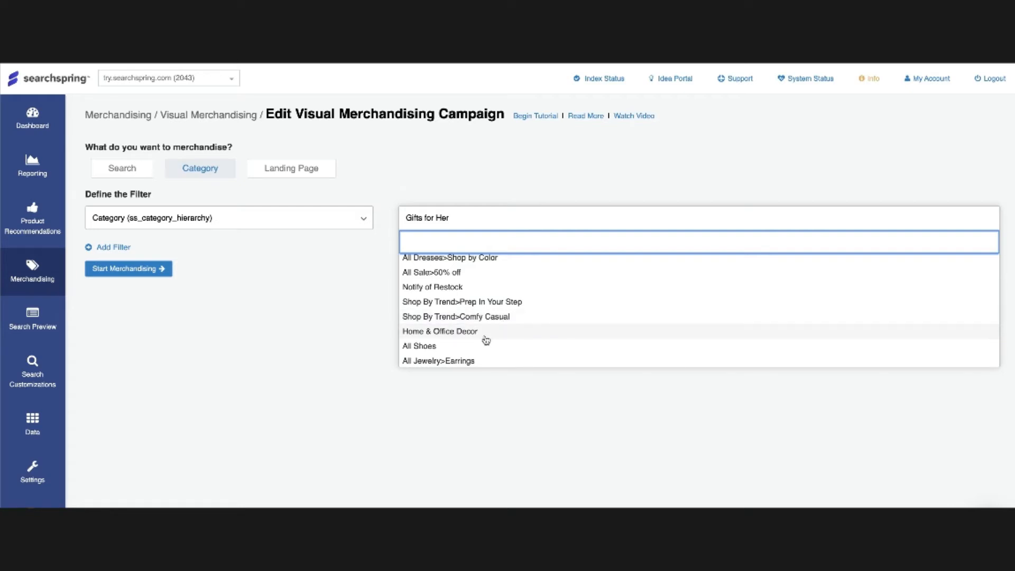
scroll(484, 341, "down", 2)
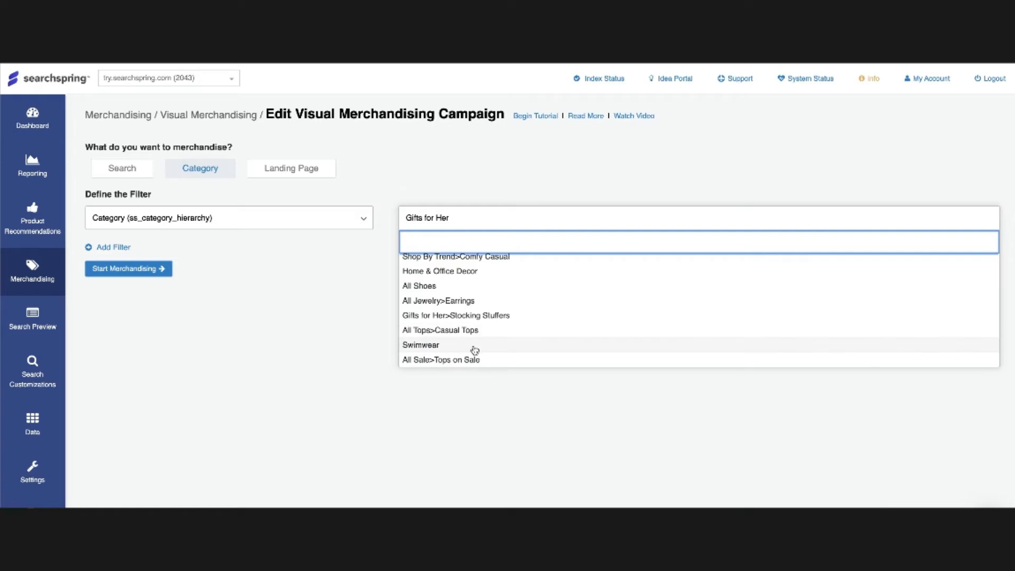
left_click(474, 349)
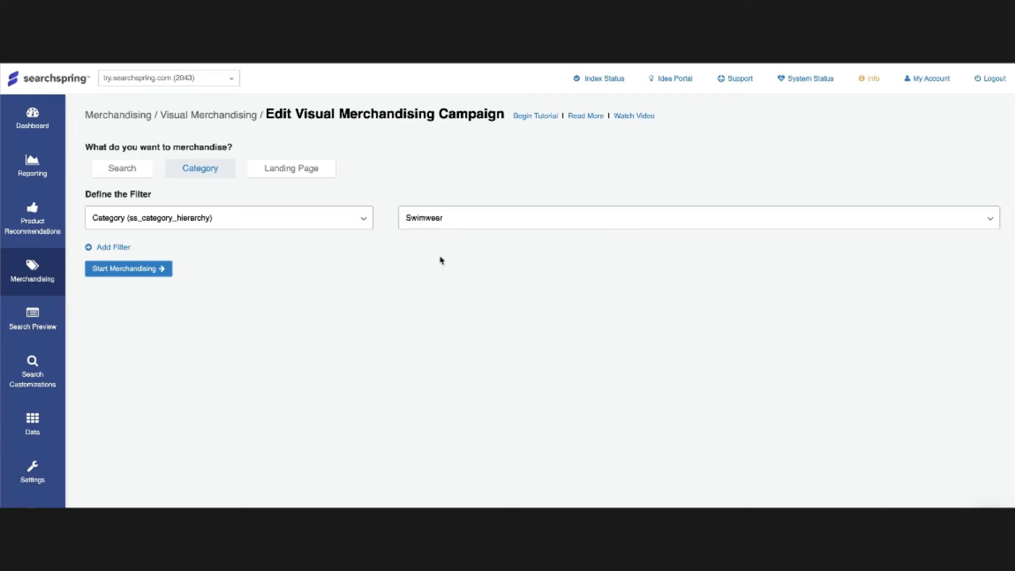
left_click(135, 274)
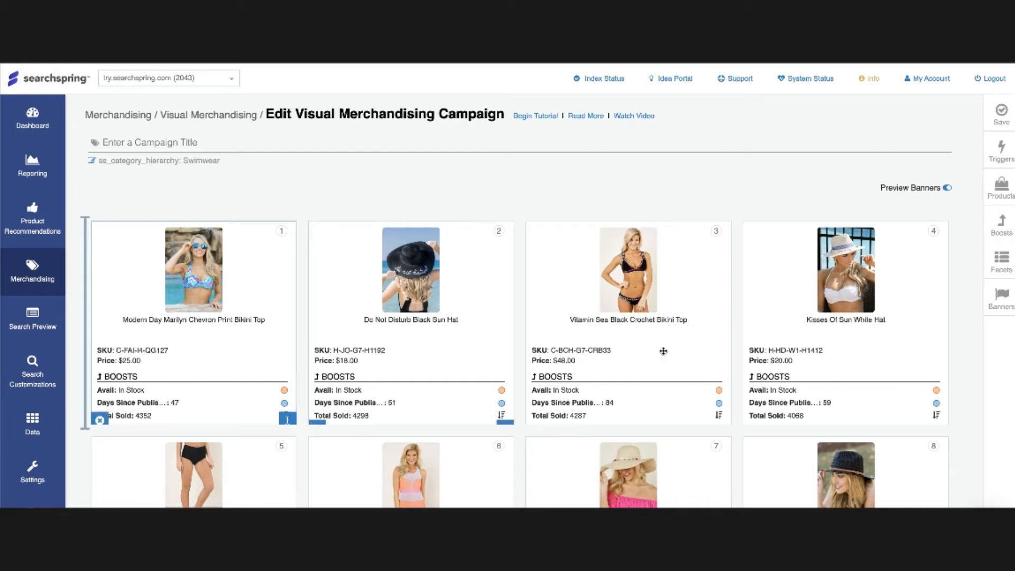
Step: Review the boosting rules carried over from the Global Campaign, then close them
left_click(999, 229)
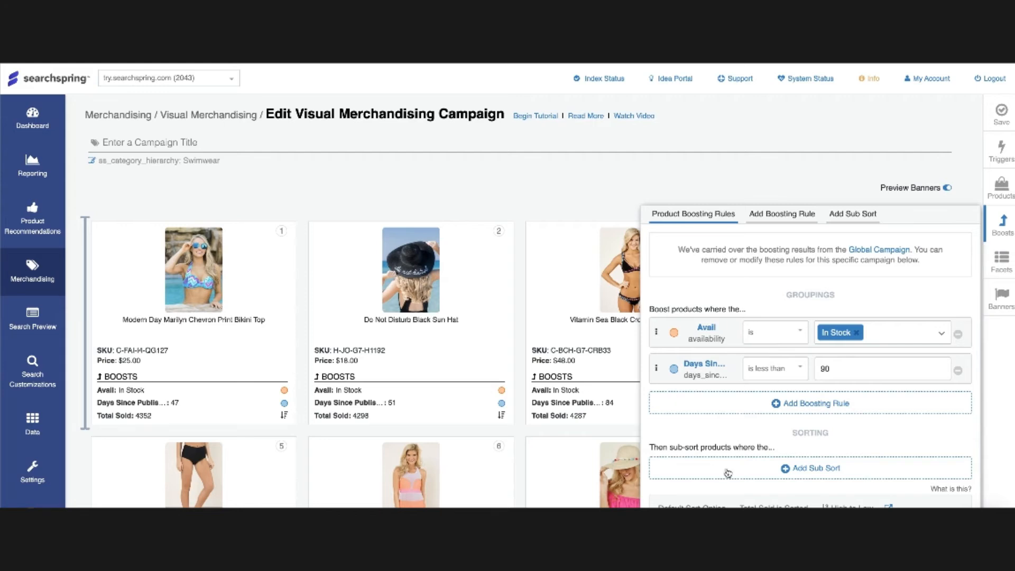
left_click(414, 201)
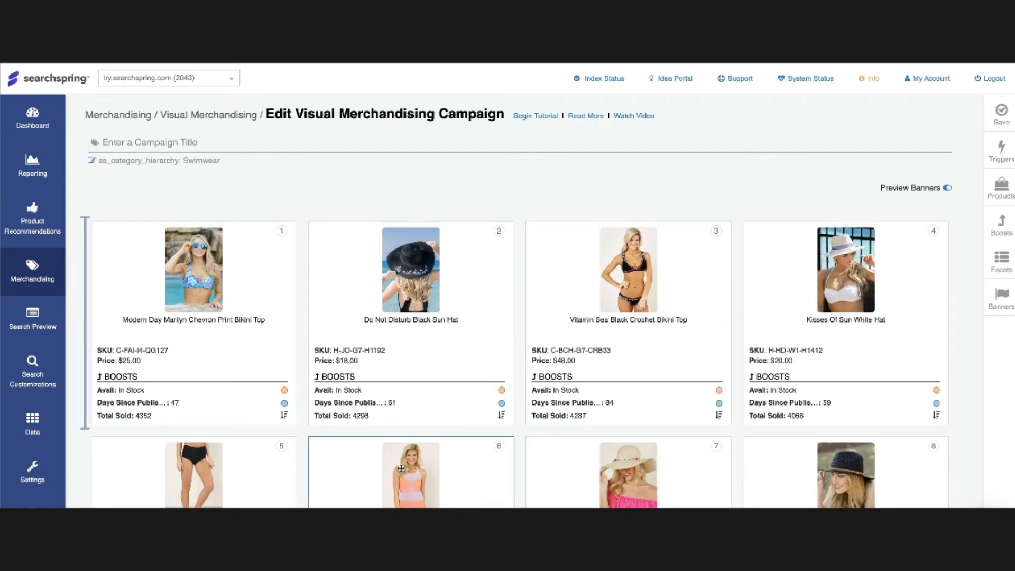
Step: Pin the Vacation Goals Hot Coral One-Piece Swimsuit, Kisses Of Sun White Hat and Into The Sun Black Hat in the first positions of the product grid
left_click_drag(411, 483, 285, 333)
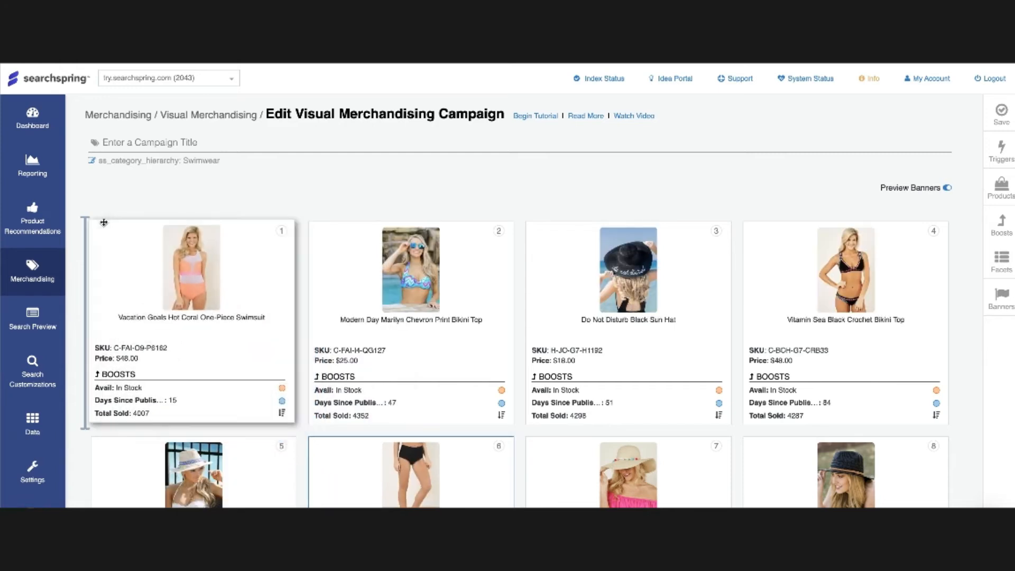
scroll(163, 268, "down", 2)
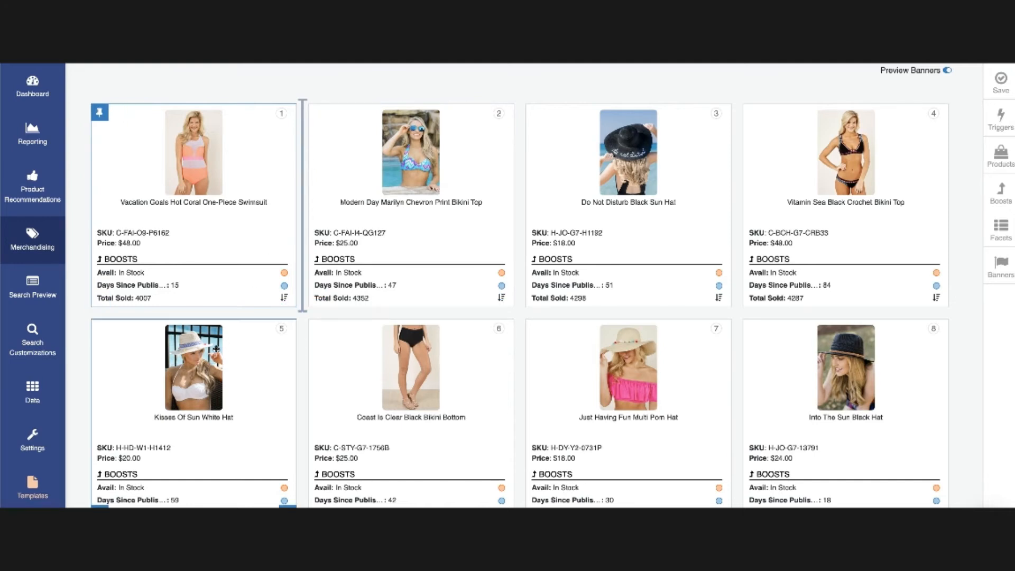
left_click_drag(216, 348, 414, 98)
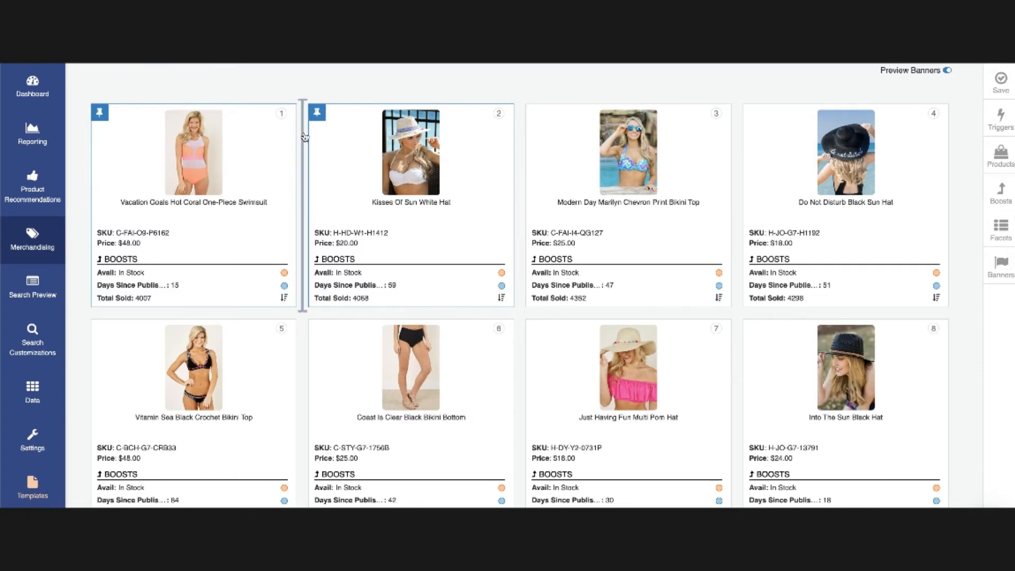
left_click_drag(86, 146, 86, 147)
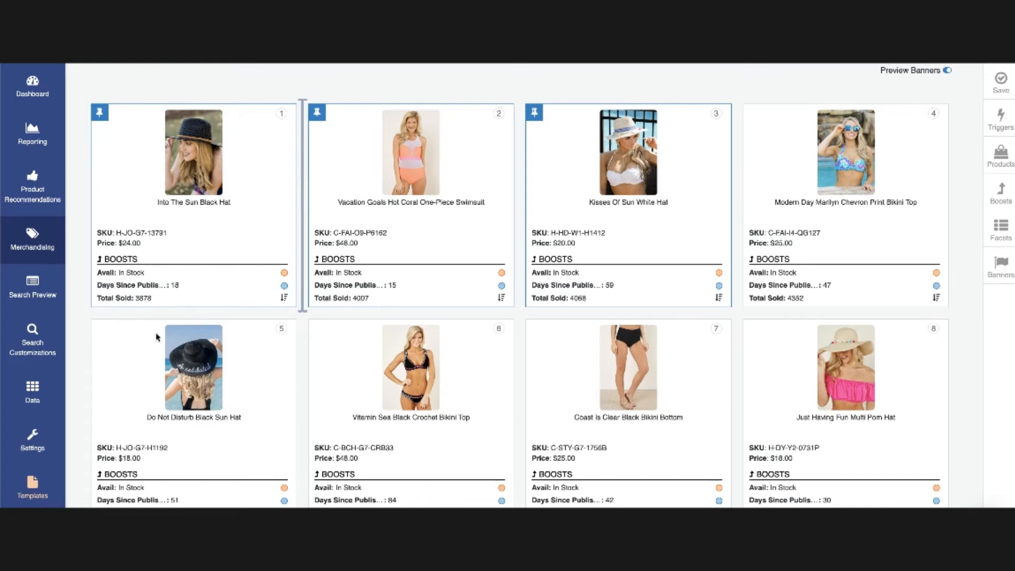
scroll(185, 277, "up", 3)
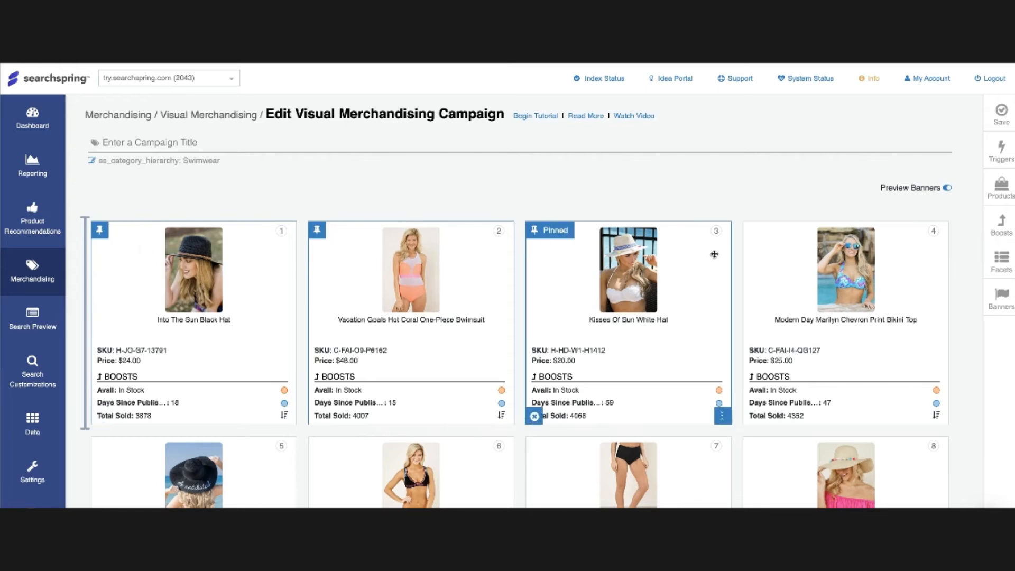
Step: Unpin the three pinned products from the first three positions of the product grid
left_click(534, 417)
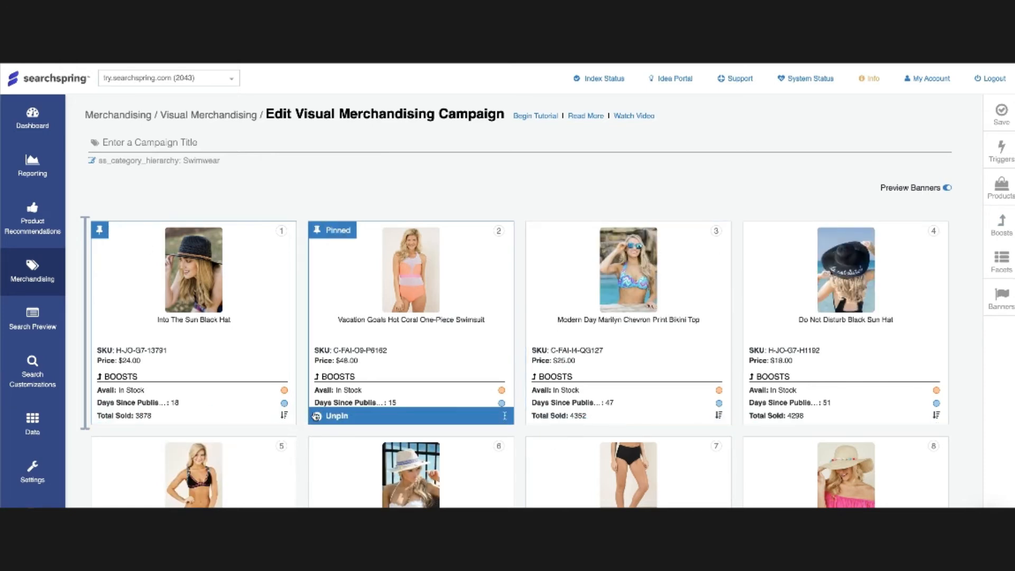
left_click(317, 416)
left_click(104, 416)
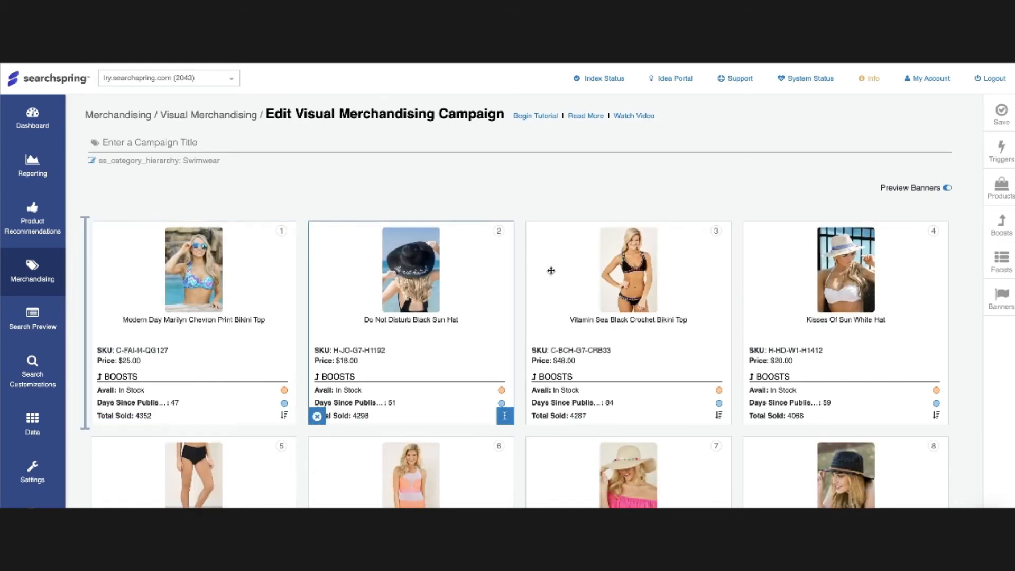
Step: Set the Days Since Published boosting rule to less than 10 and check the product order in the grid
left_click(1005, 233)
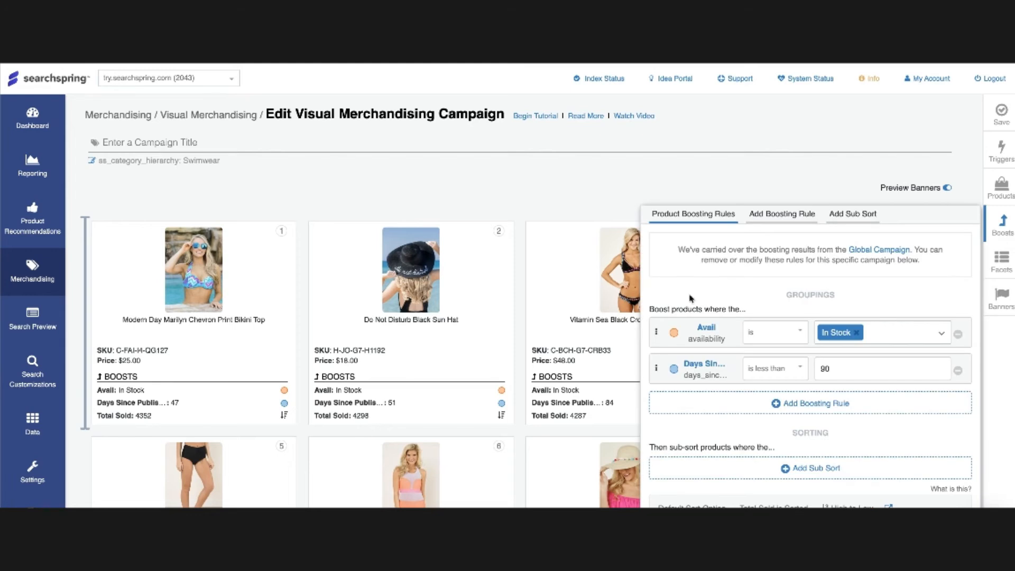
left_click(752, 407)
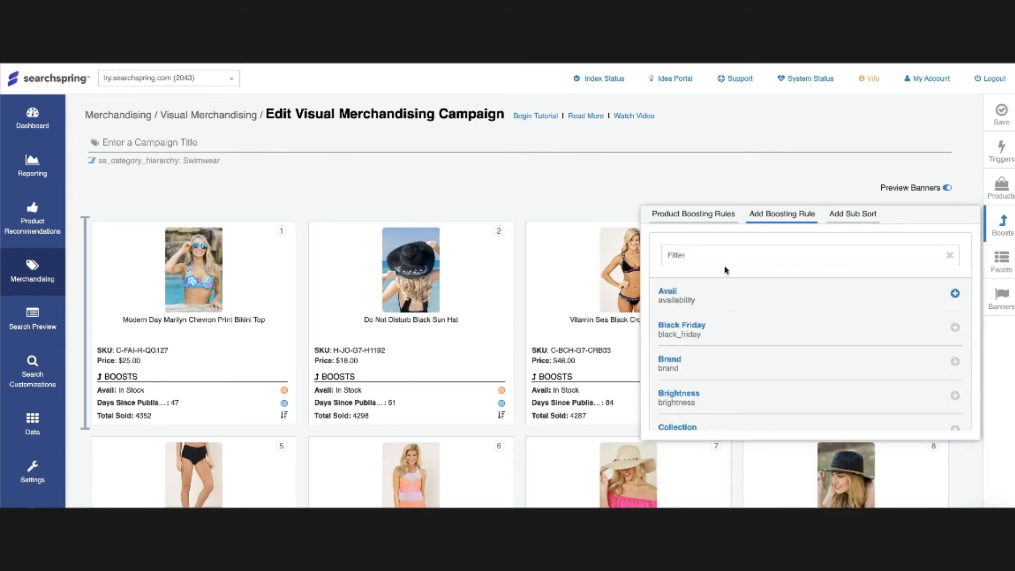
left_click(698, 222)
left_click_drag(833, 369, 799, 373)
type("10")
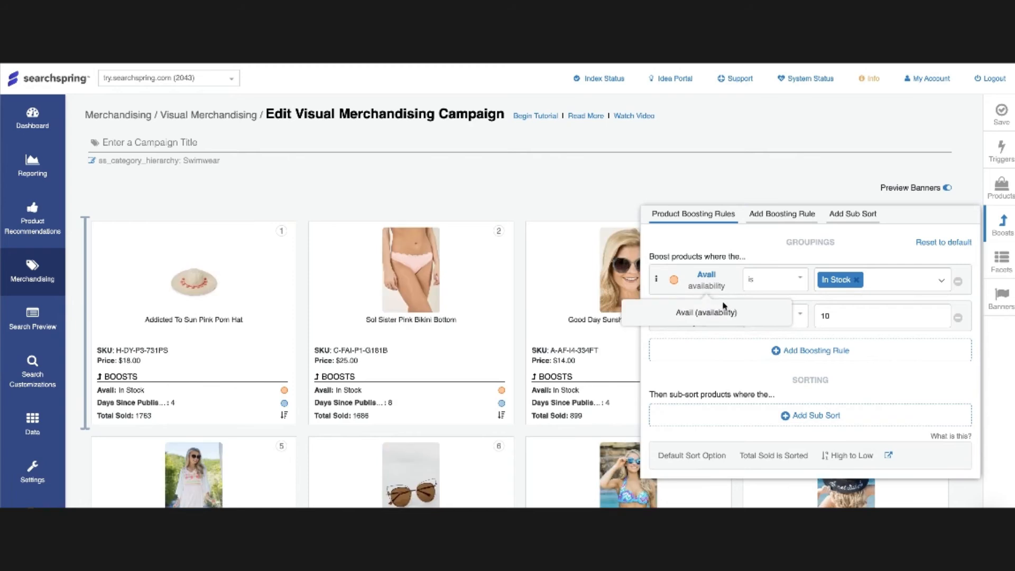
left_click(477, 188)
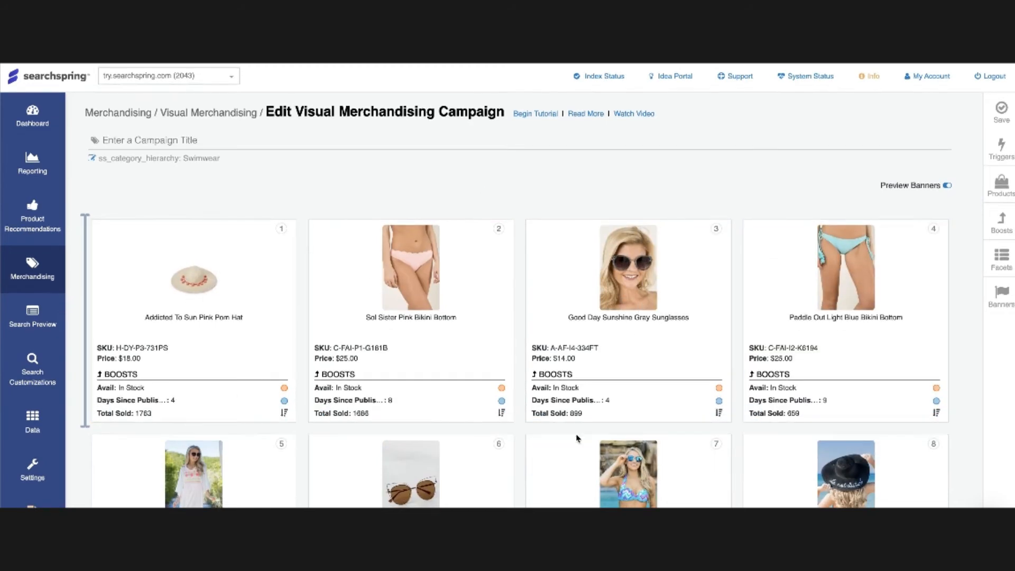
scroll(528, 402, "down", 6)
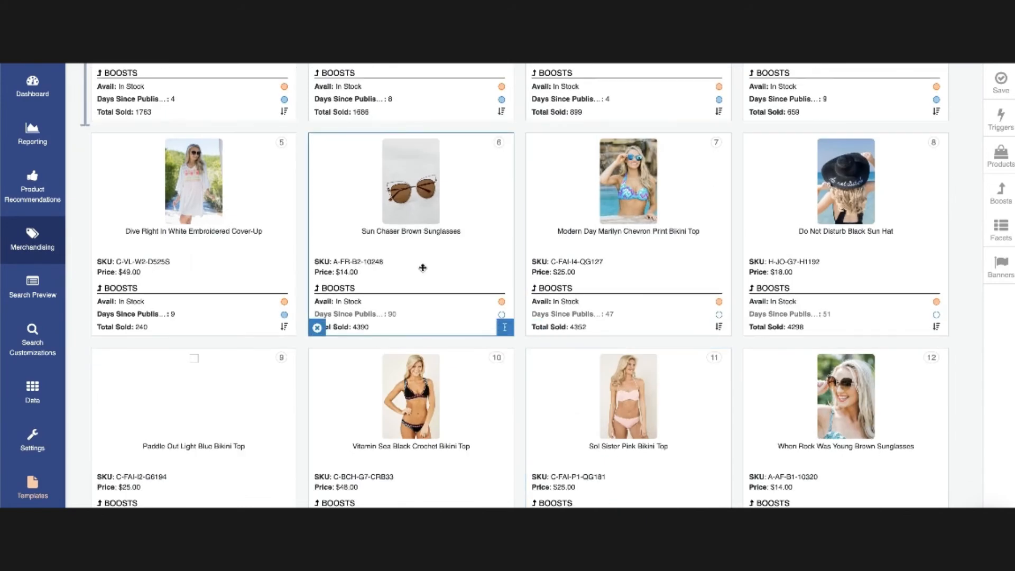
scroll(423, 268, "up", 4)
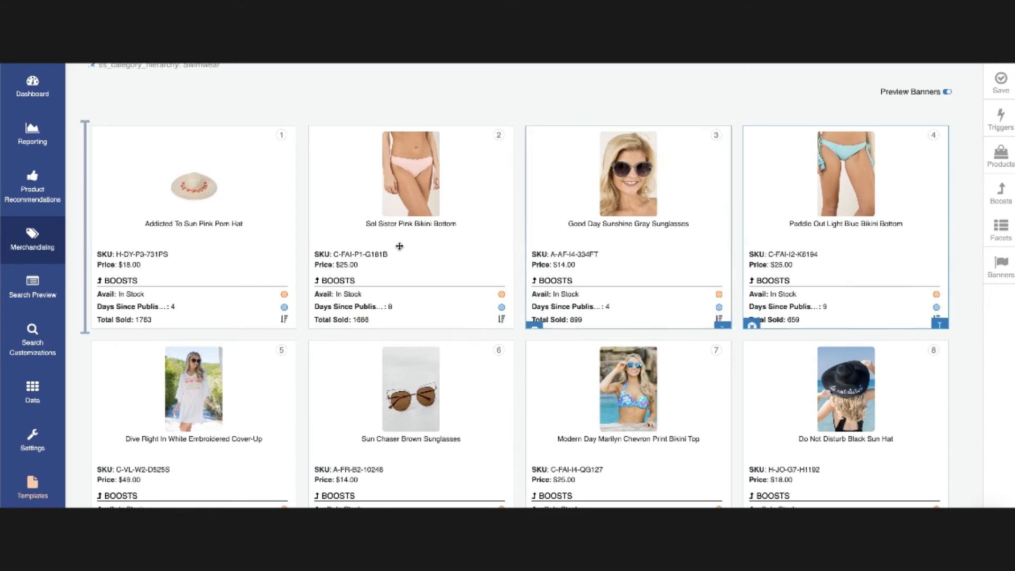
scroll(400, 246, "up", 2)
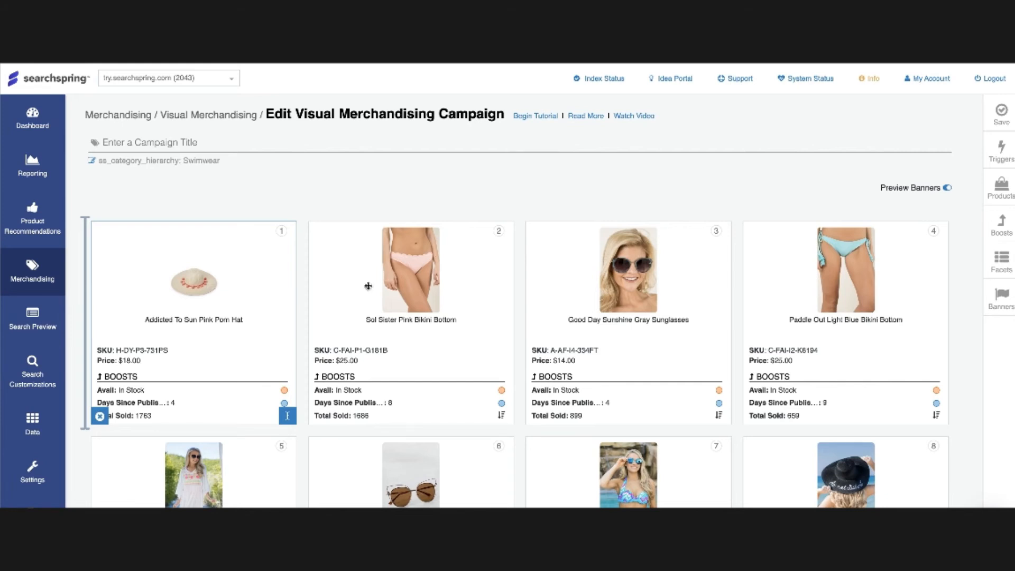
Step: Turn on the custom facet order for the Swimwear campaign and look through the list of facets
left_click(1008, 261)
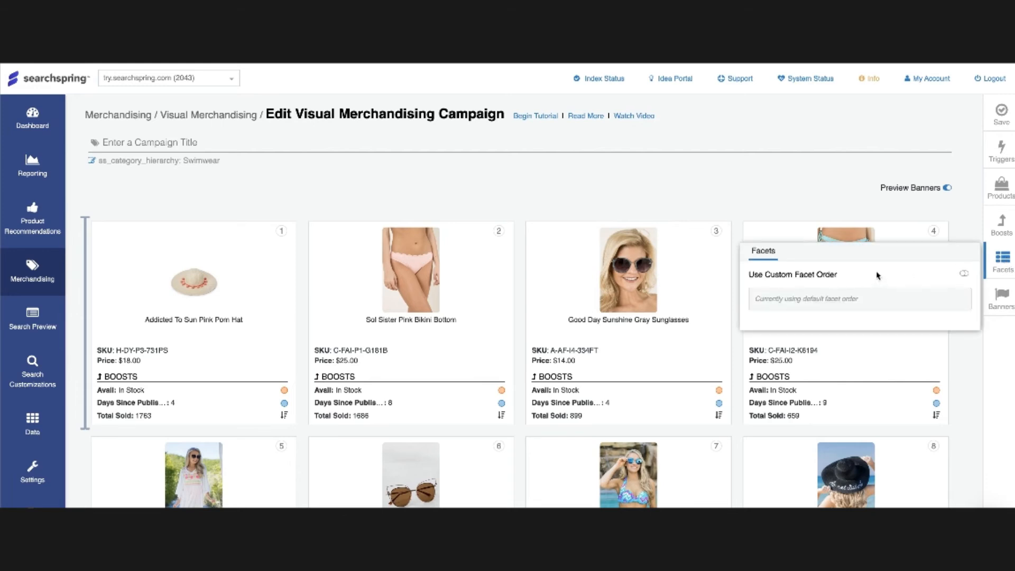
left_click(964, 273)
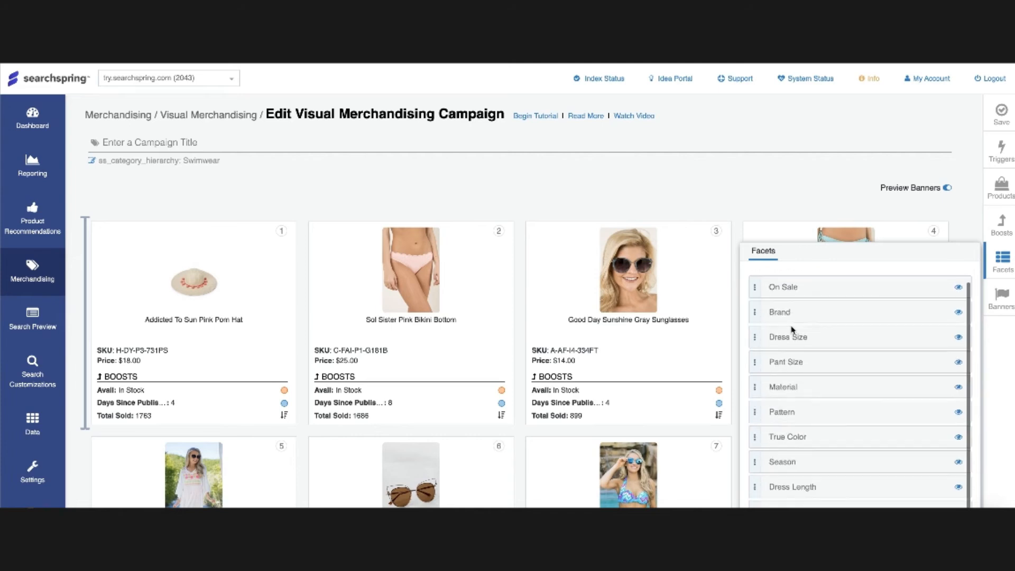
scroll(792, 327, "down", 1)
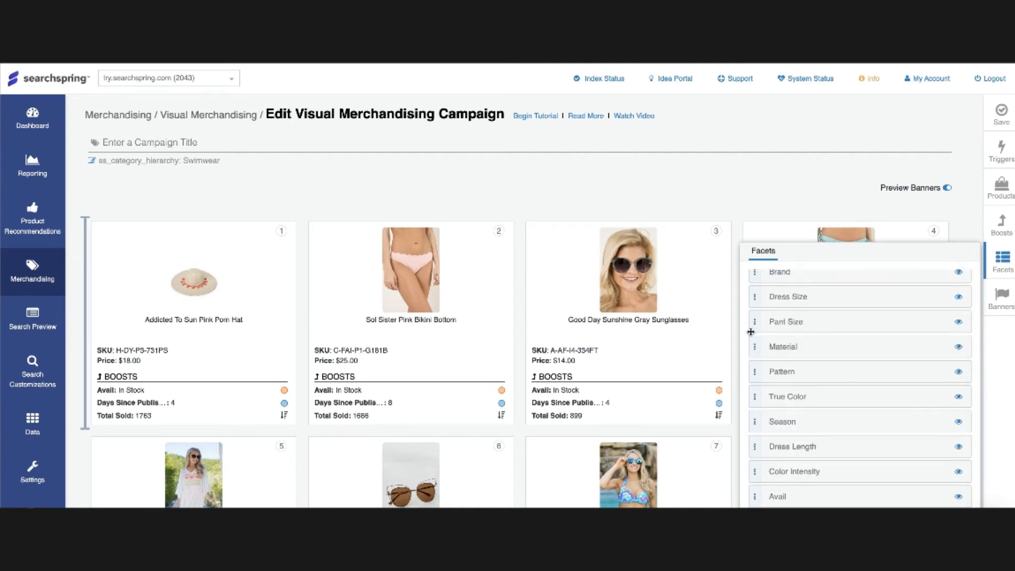
scroll(775, 393, "up", 2)
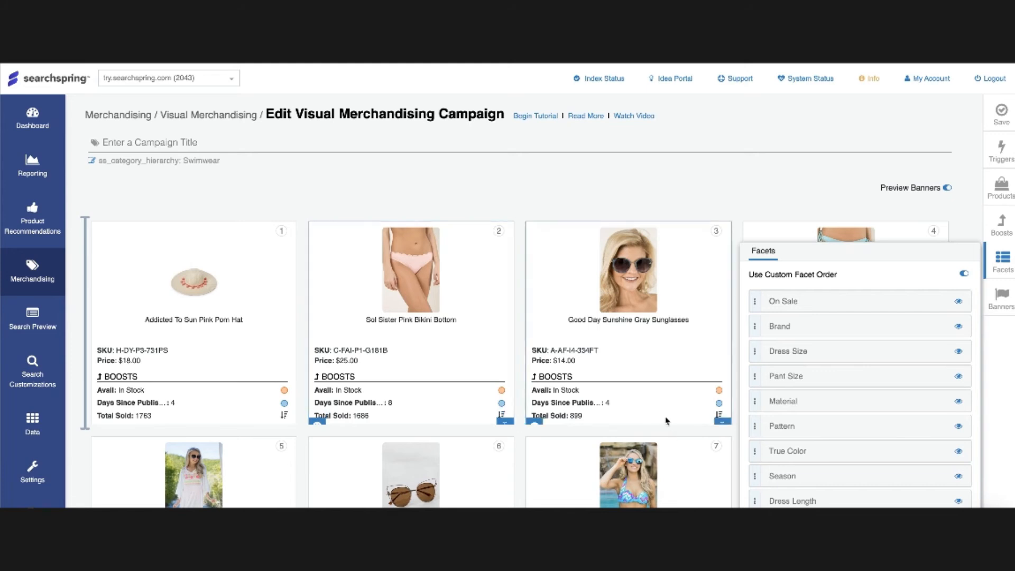
Step: Hide the On Sale, Brand and Dress Size facets for the campaign
scroll(856, 473, "down", 2)
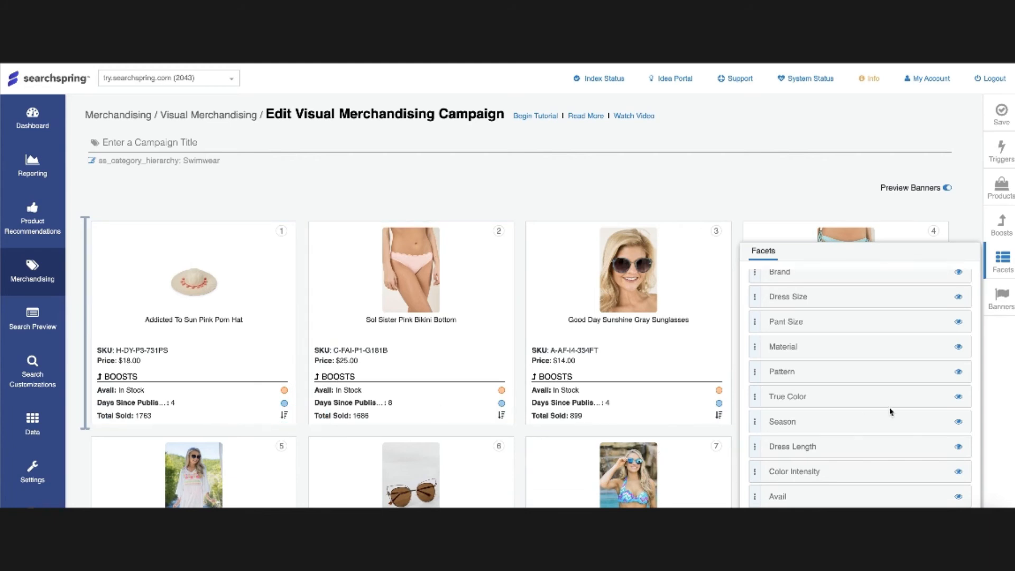
scroll(889, 412, "up", 2)
left_click(958, 301)
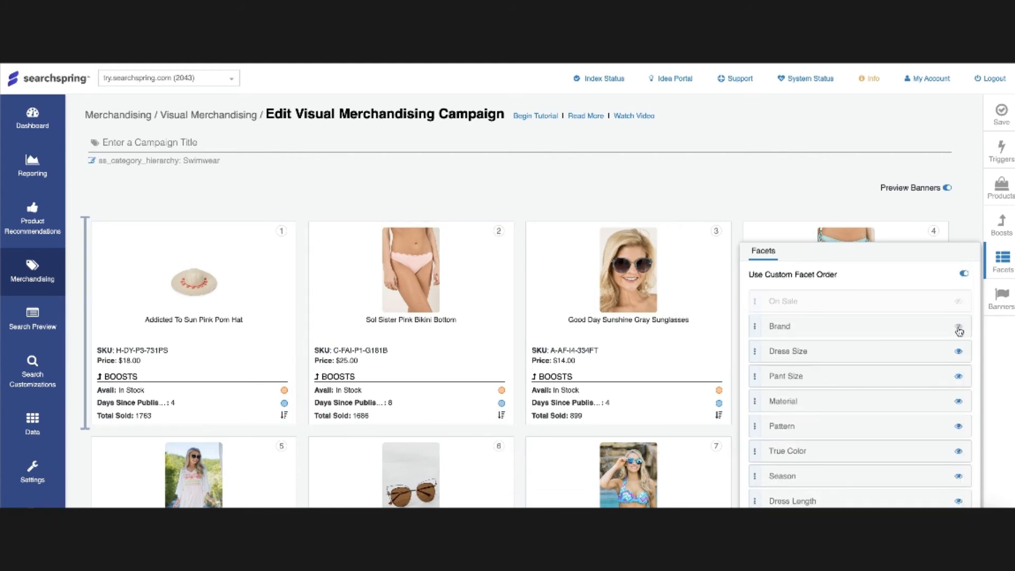
left_click(958, 326)
left_click(958, 351)
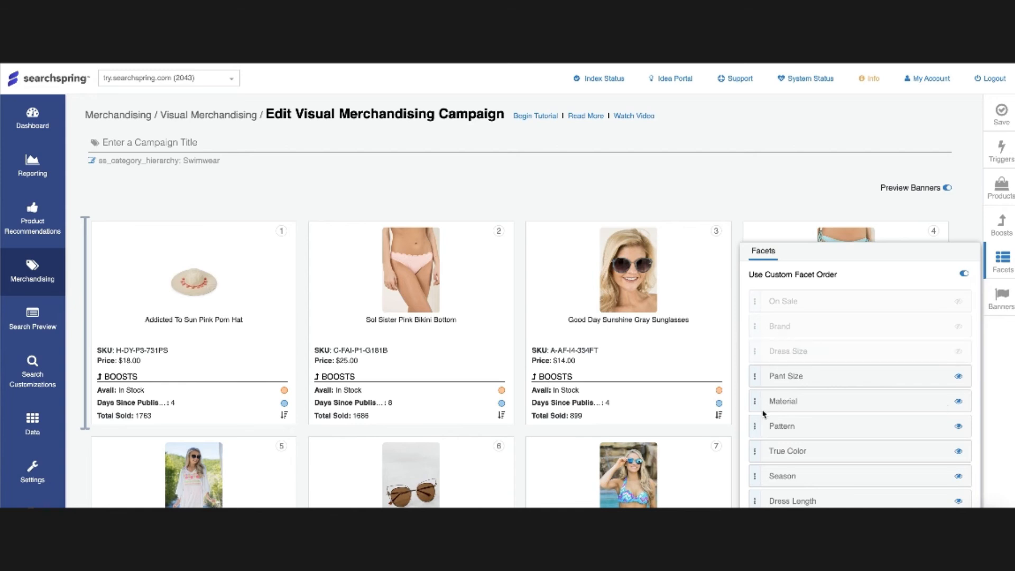
mouse_move(755, 378)
left_mouse_down()
mouse_move(755, 398)
mouse_move(753, 376)
left_mouse_up()
left_click(328, 194)
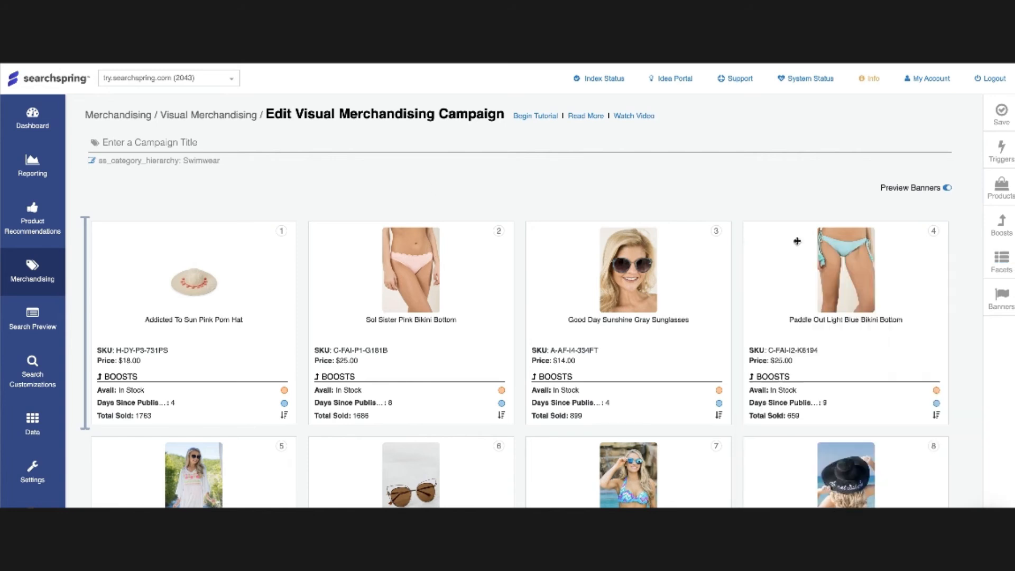
Step: Schedule the Swimwear campaign to start on March 1, 2020 at 12:00 AM
left_click(1001, 150)
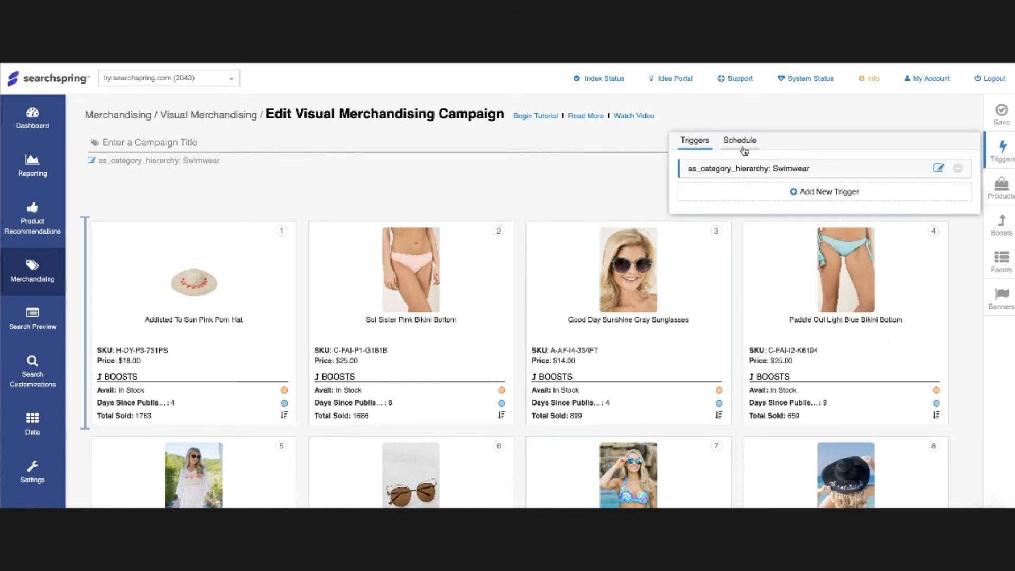
left_click(742, 142)
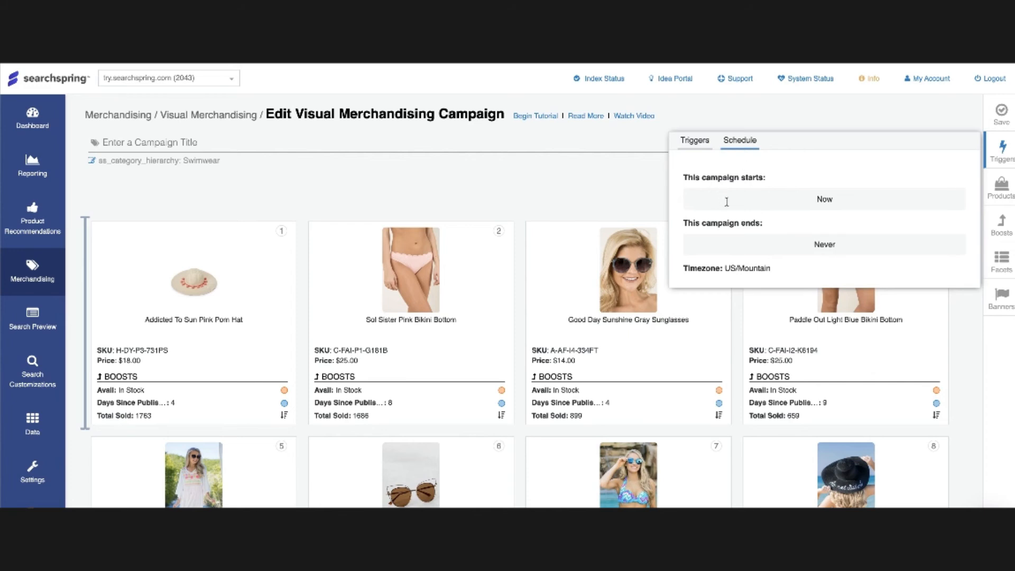
left_click(778, 205)
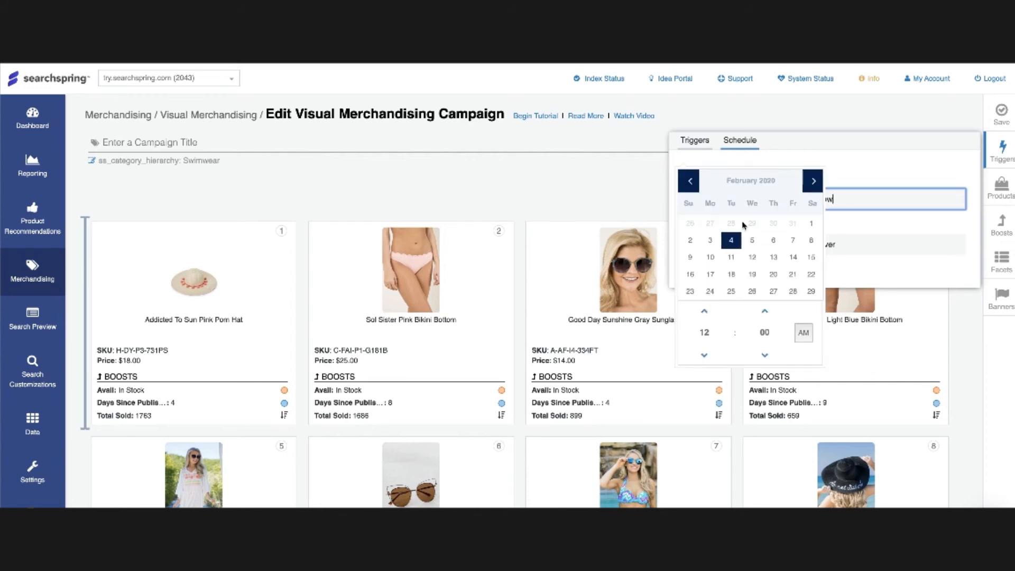
left_click(812, 181)
left_click(690, 223)
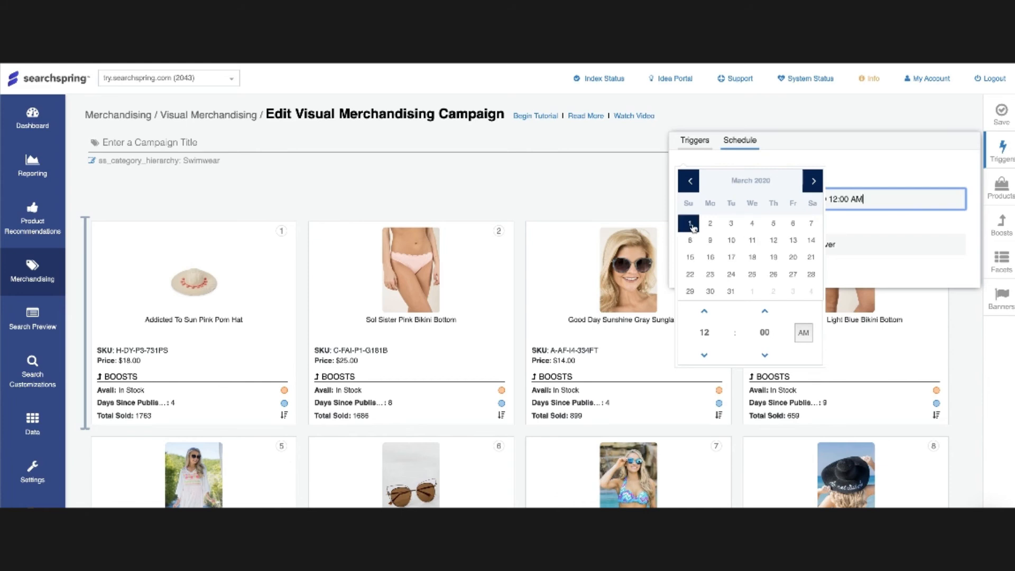
left_click(858, 176)
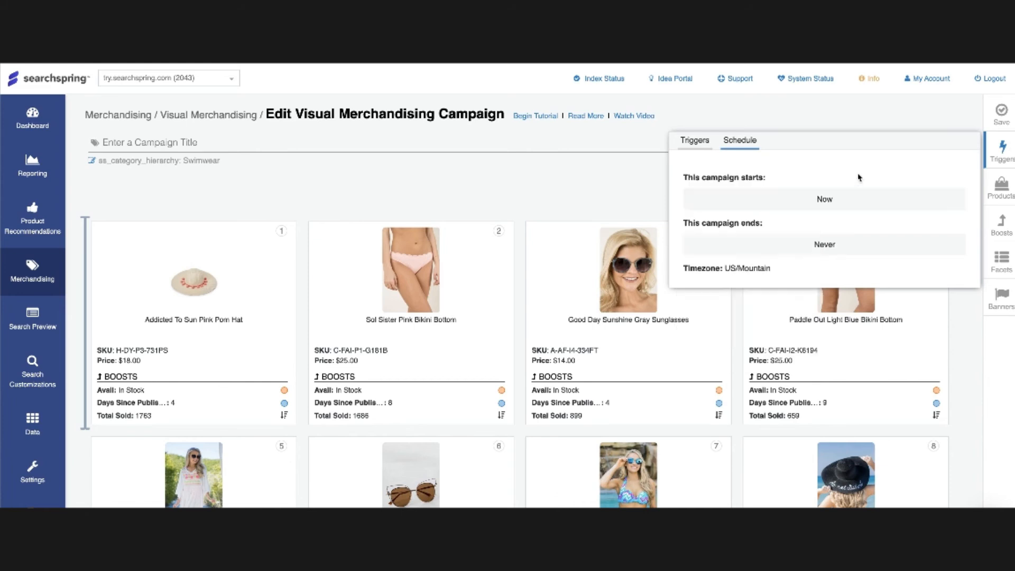
Step: Set the campaign's end date to August 31, 2020 and close the schedule
left_click(824, 245)
left_click(812, 181)
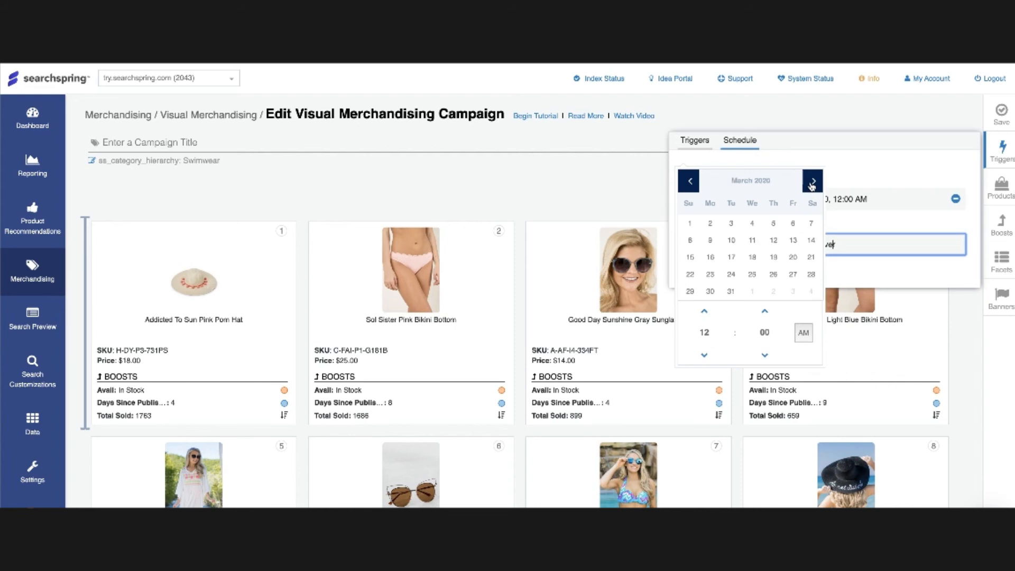
left_click(812, 182)
left_click(812, 181)
left_click(812, 181)
left_click(812, 181)
left_click(812, 182)
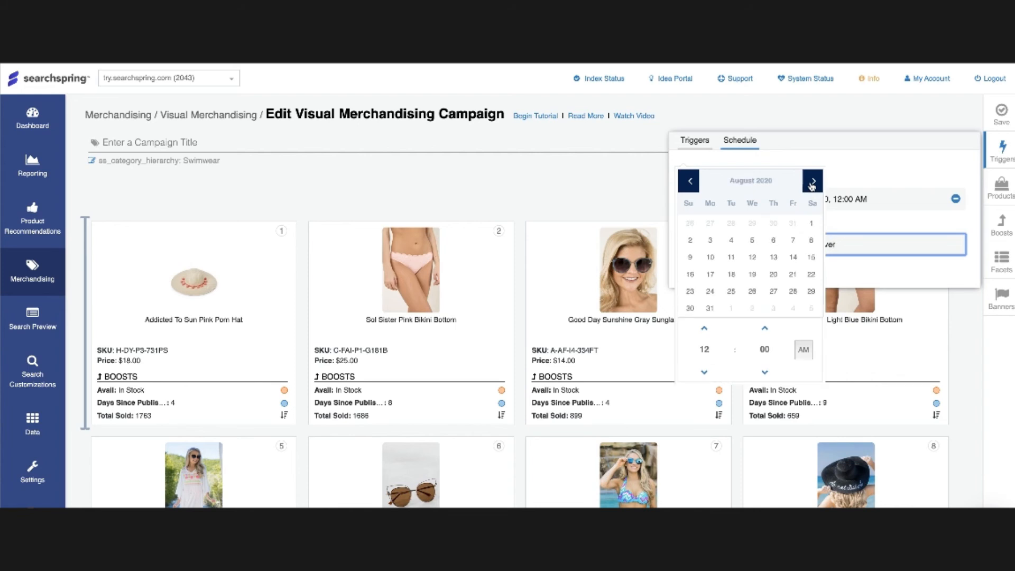
left_click(710, 307)
left_click(464, 180)
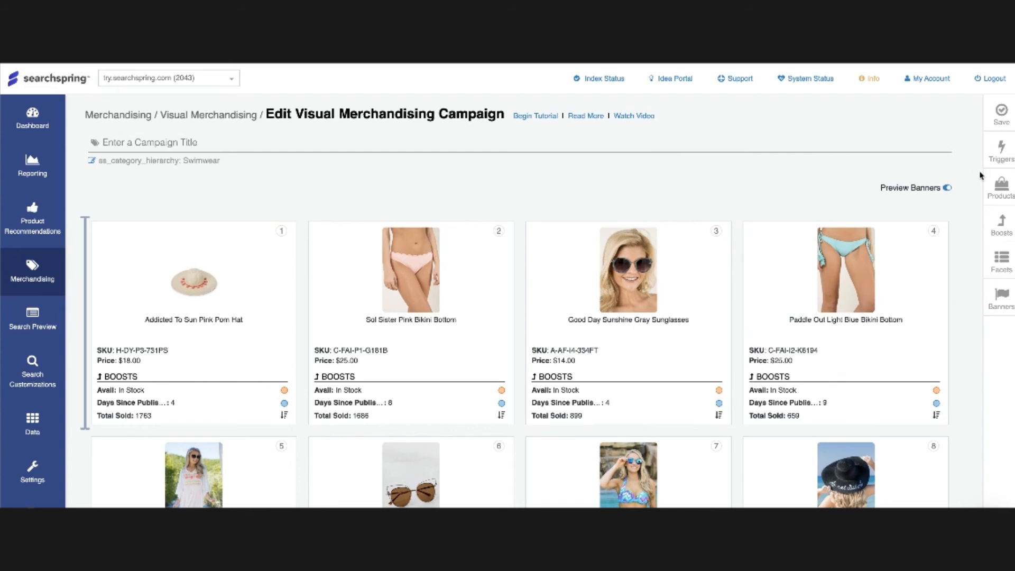
Step: Remove the Addicted To Sun Pink Pom Hat from the first position of the product grid
left_click(993, 184)
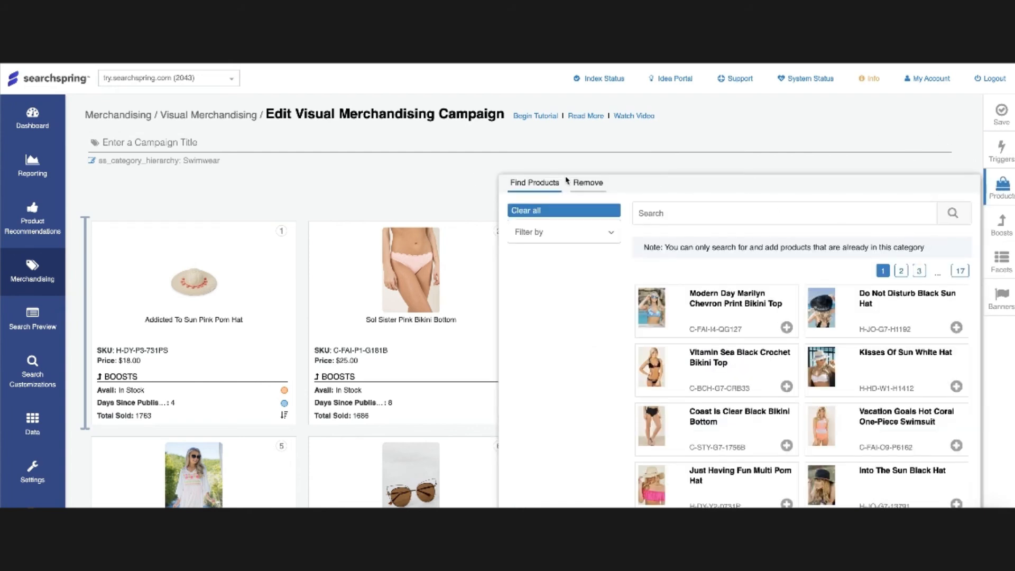
left_click(383, 181)
mouse_move(154, 350)
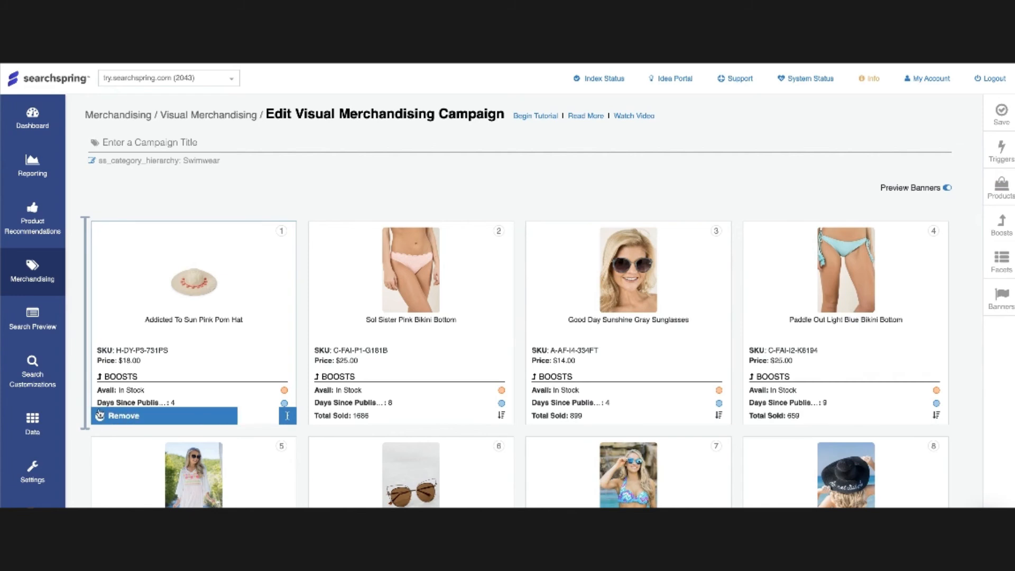
left_click(100, 415)
Step: Restore the Addicted To Sun Pink Pom Hat from the campaign's removed products
left_click(1001, 185)
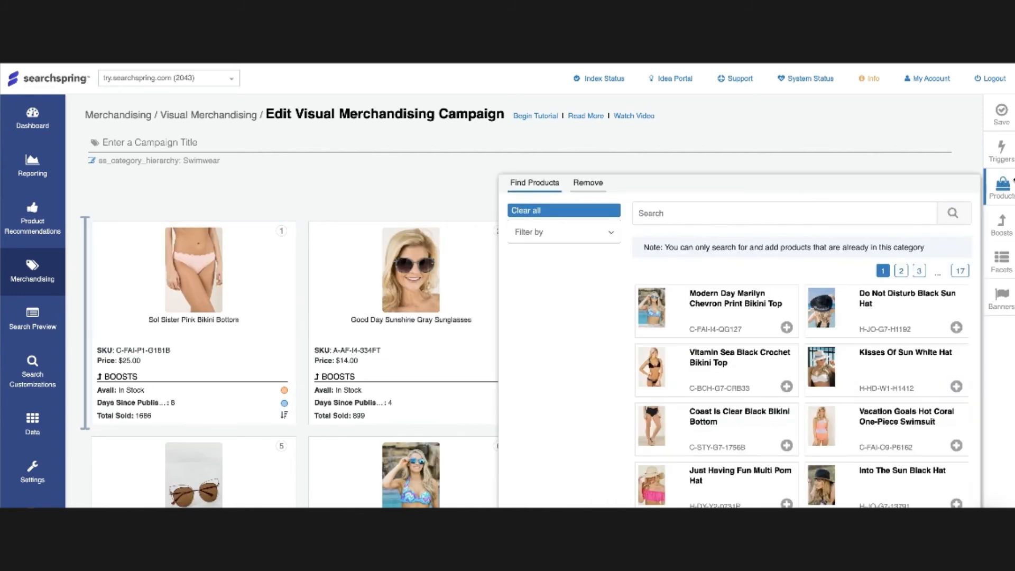
left_click(585, 182)
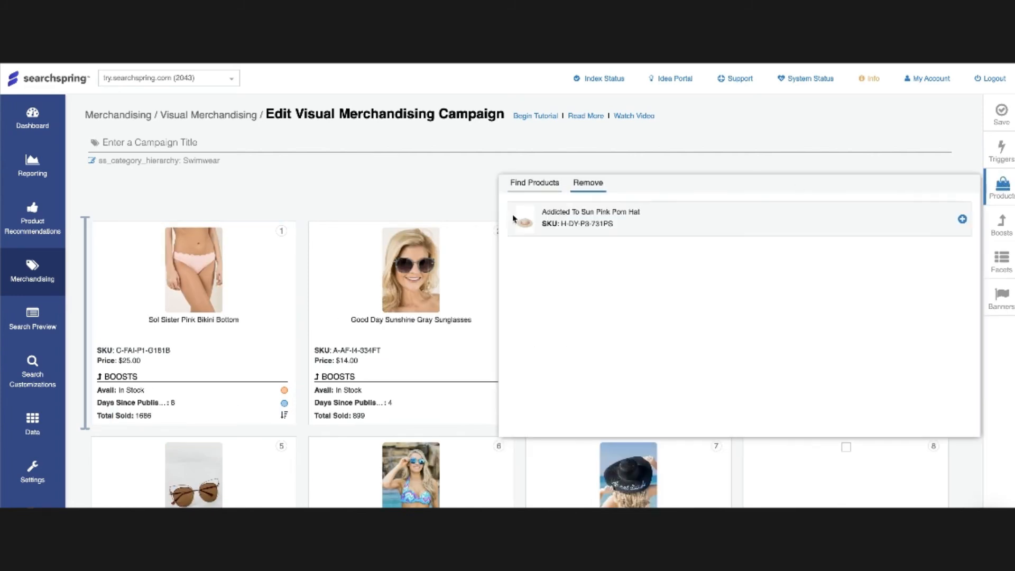
left_click(962, 218)
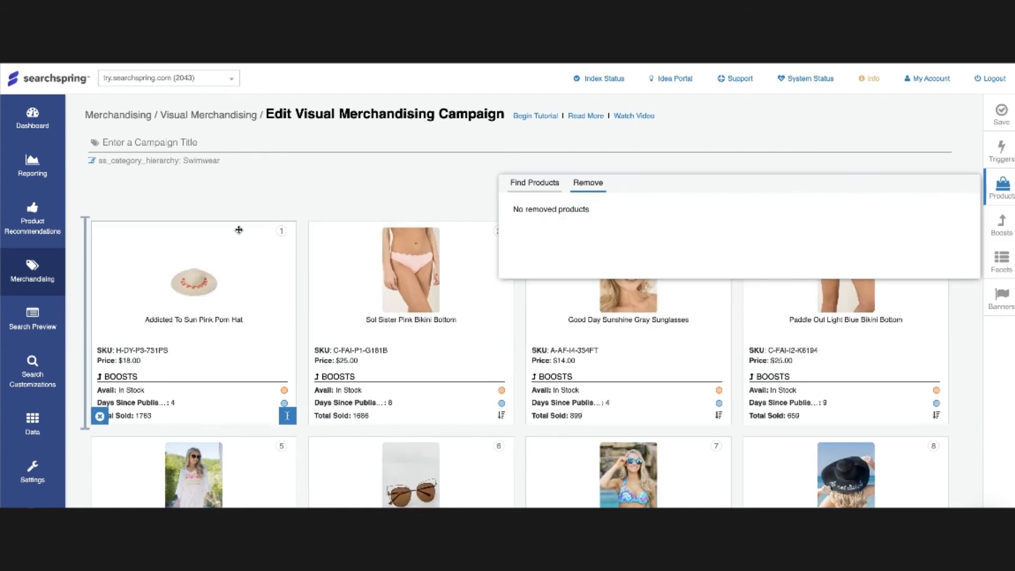
Step: Search the category's products for "hat" and pin Into The Sun Black Hat to the campaign
left_click(531, 186)
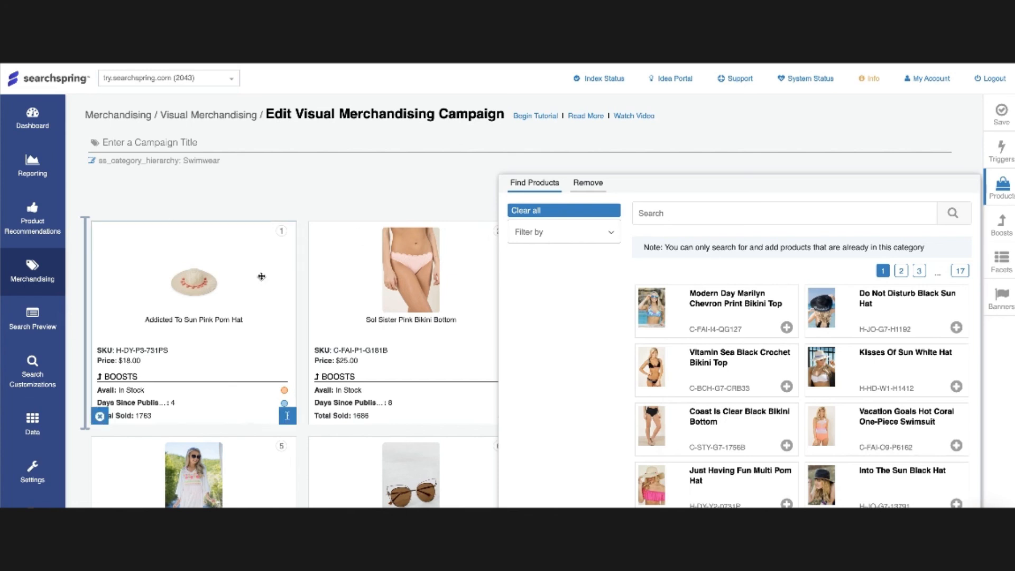
left_click(720, 212)
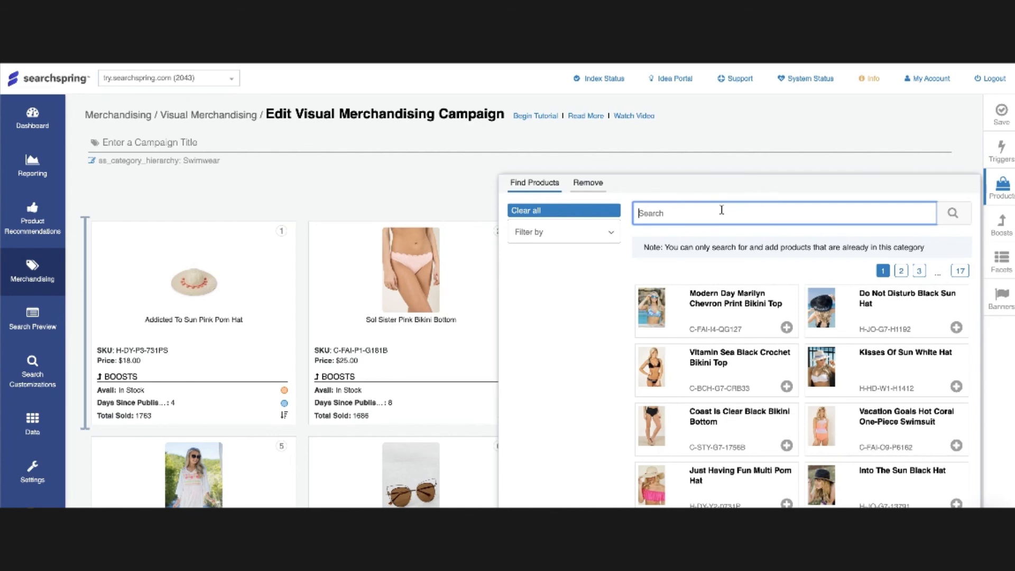
type("hat")
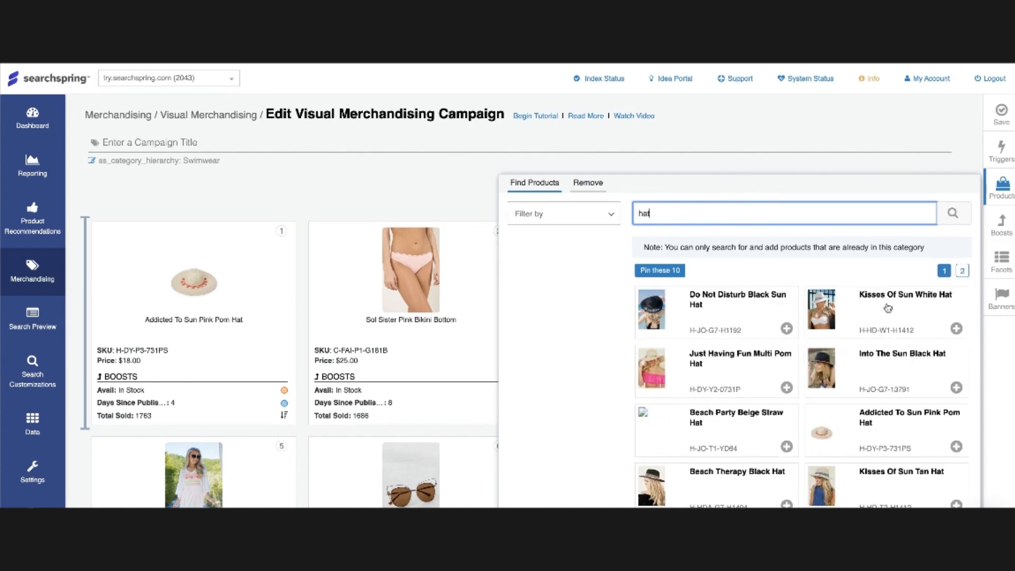
left_click(889, 371)
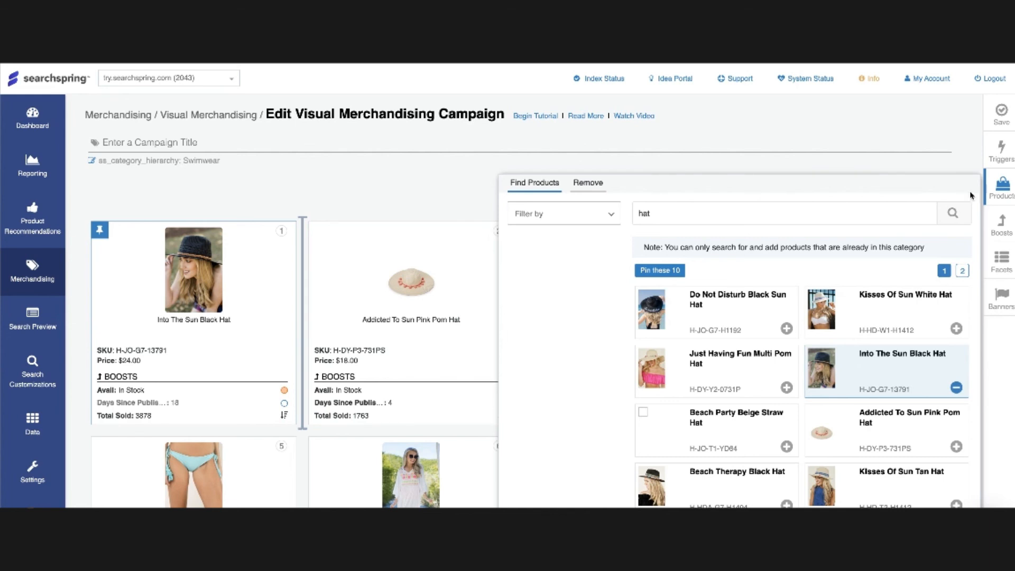
Step: Unpin Into The Sun Black Hat from the first position and look through the rest of the product grid
left_click(422, 203)
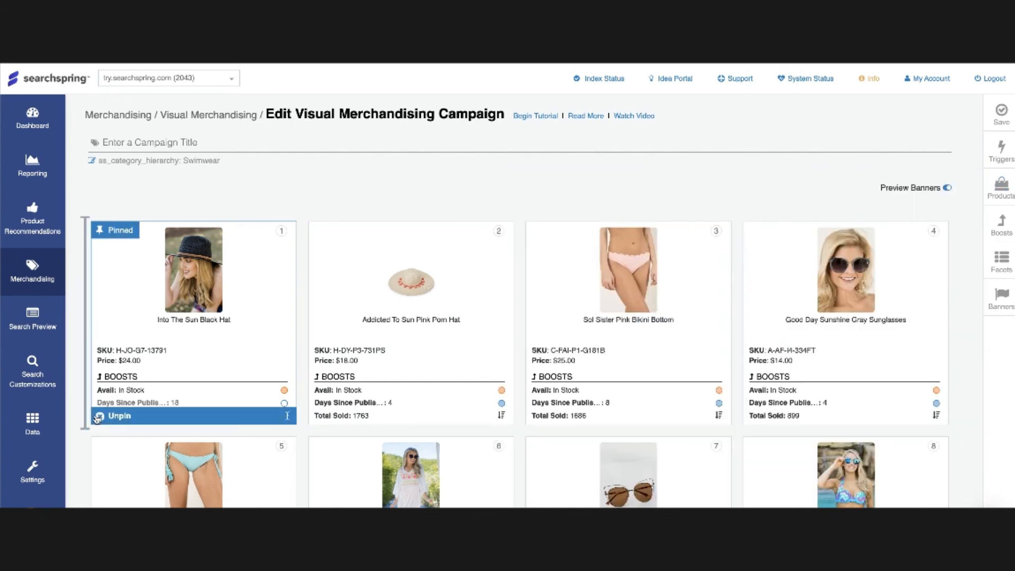
left_click(98, 418)
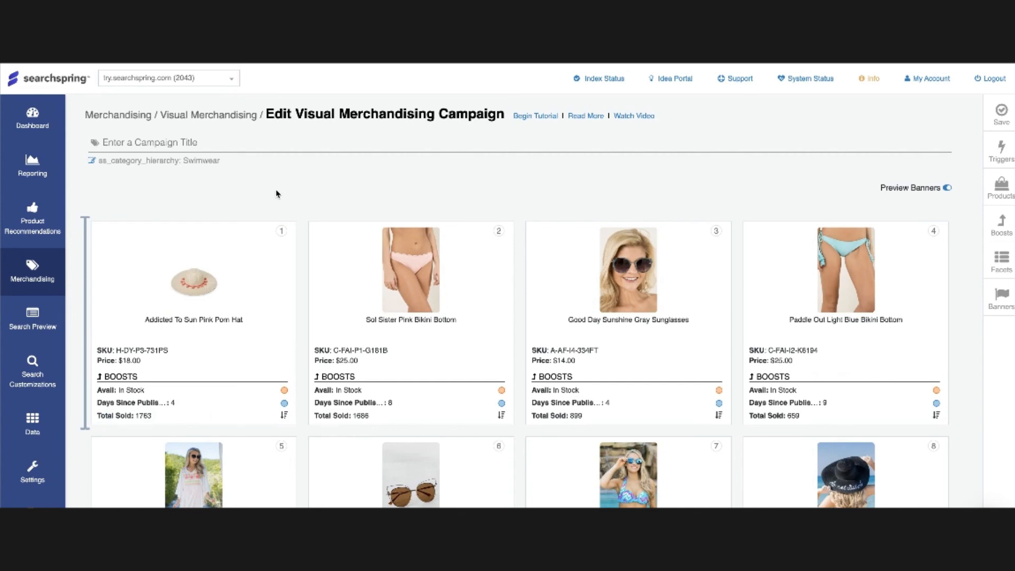
mouse_move(290, 272)
scroll(528, 192, "down", 20)
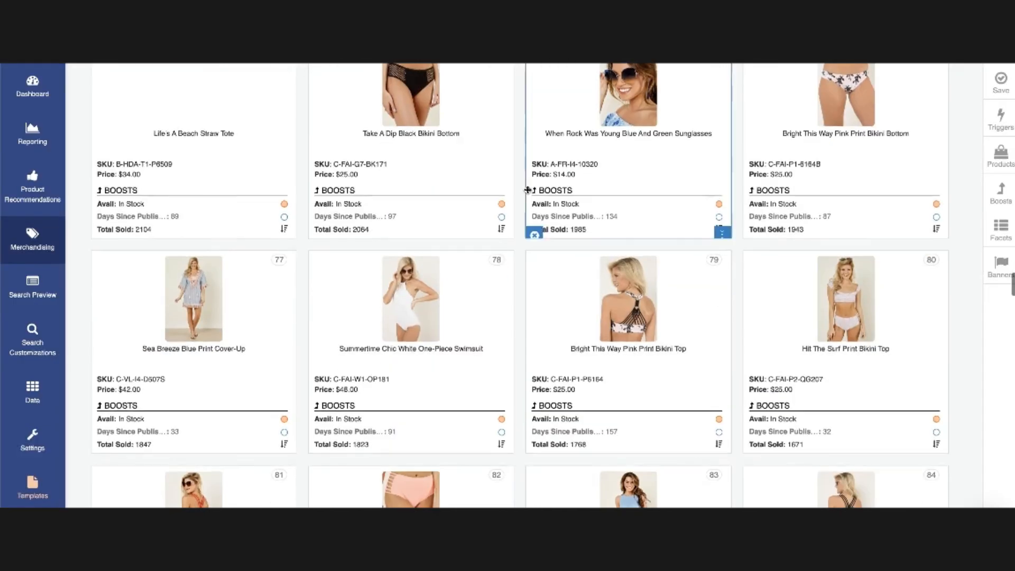